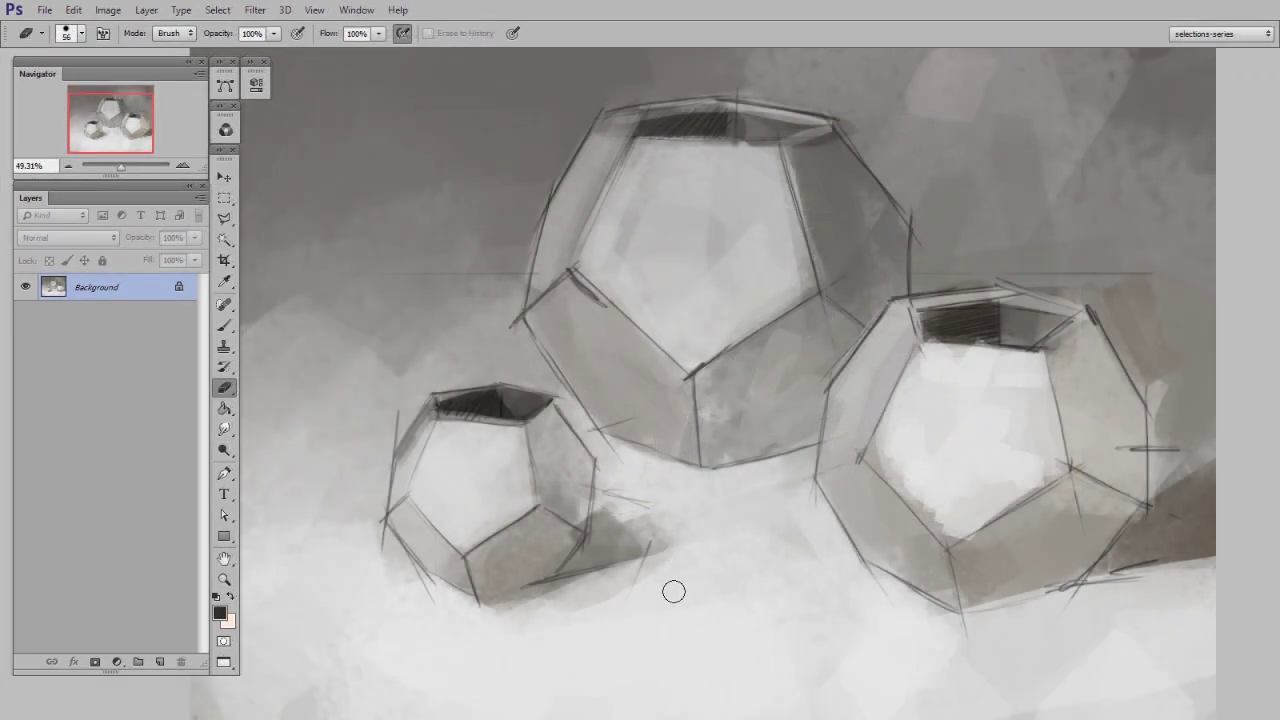
# Step: Add a new layer and paint the background behind the right vase in sampled darker greys with a large square brush
pyautogui.hotkey('ctrl', 'shift', 'alt', 'n')
pyautogui.press('b')
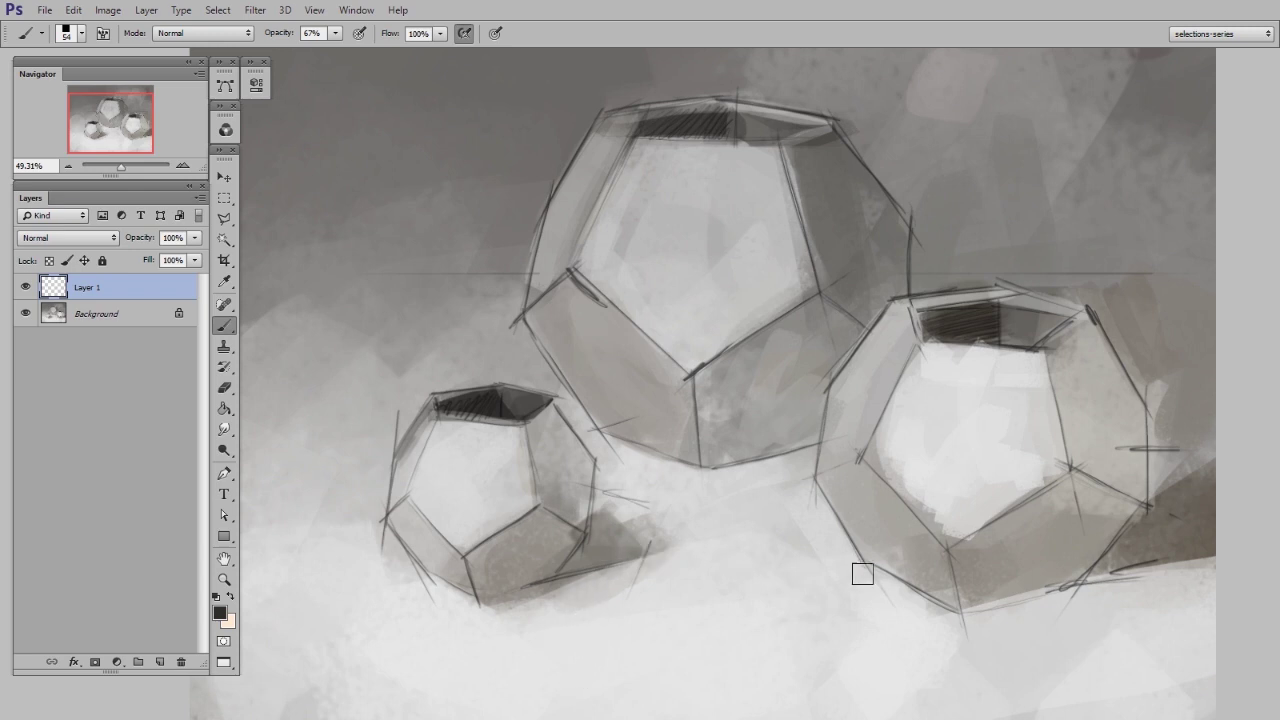
pyautogui.moveTo(1006, 521); pyautogui.dragTo(913, 555)
pyautogui.moveTo(980, 408); pyautogui.dragTo(1015, 371)
pyautogui.keyDown('alt'); pyautogui.click(1016, 247); pyautogui.keyUp('alt')
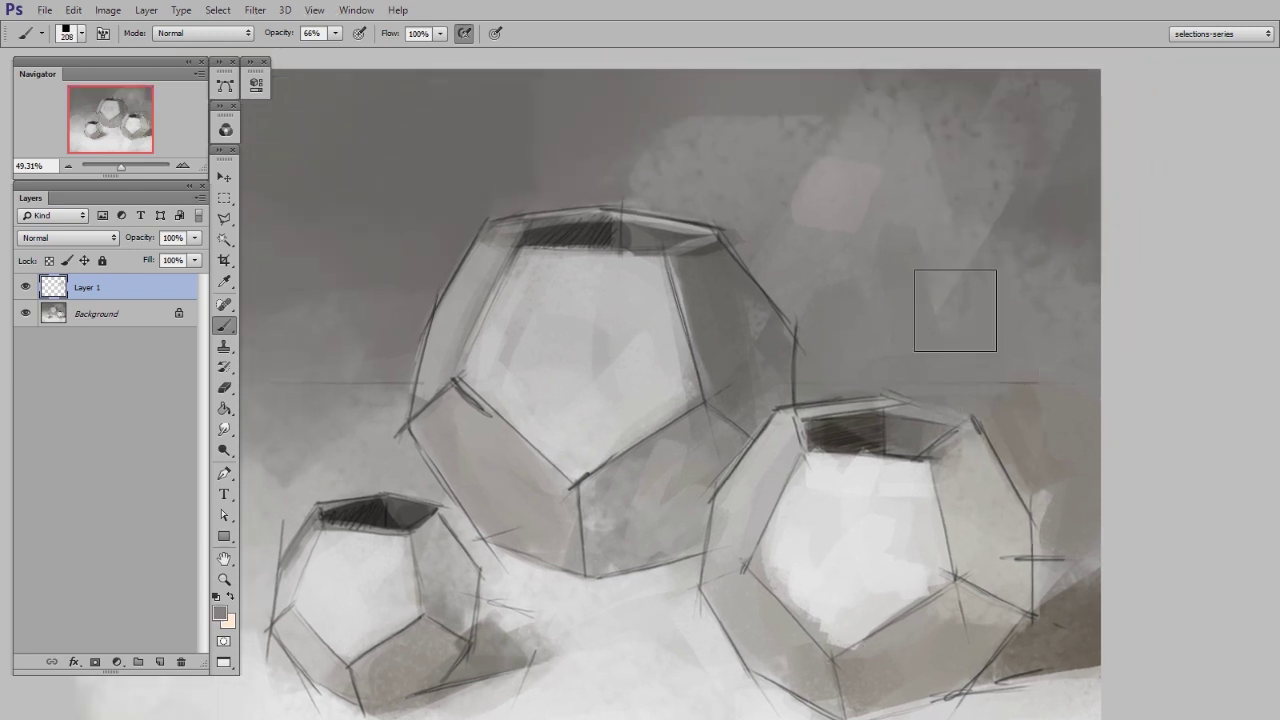
pyautogui.press(']')
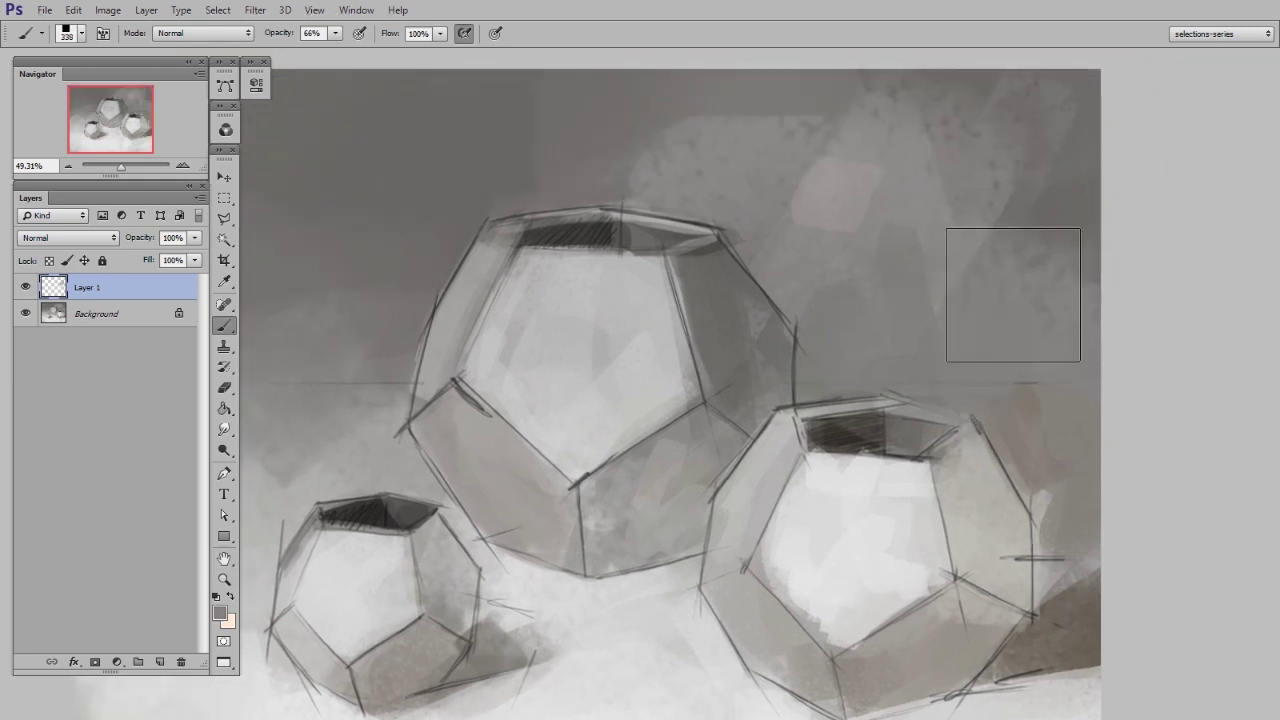
pyautogui.keyDown('alt'); pyautogui.click(861, 421); pyautogui.keyUp('alt')
pyautogui.moveTo(861, 421)
pyautogui.mouseDown()
pyautogui.moveTo(934, 423)
pyautogui.moveTo(998, 485)
pyautogui.moveTo(996, 519)
pyautogui.mouseUp()
# Step: Erase the dark background paint that overlaps the right vase's rim, opening and upper facets
pyautogui.press('z')
pyautogui.moveTo(990, 516); pyautogui.dragTo(982, 560)
pyautogui.press('e')
pyautogui.moveTo(797, 494)
pyautogui.mouseDown()
pyautogui.moveTo(766, 490)
pyautogui.moveTo(836, 438)
pyautogui.mouseUp()
pyautogui.click(776, 536)
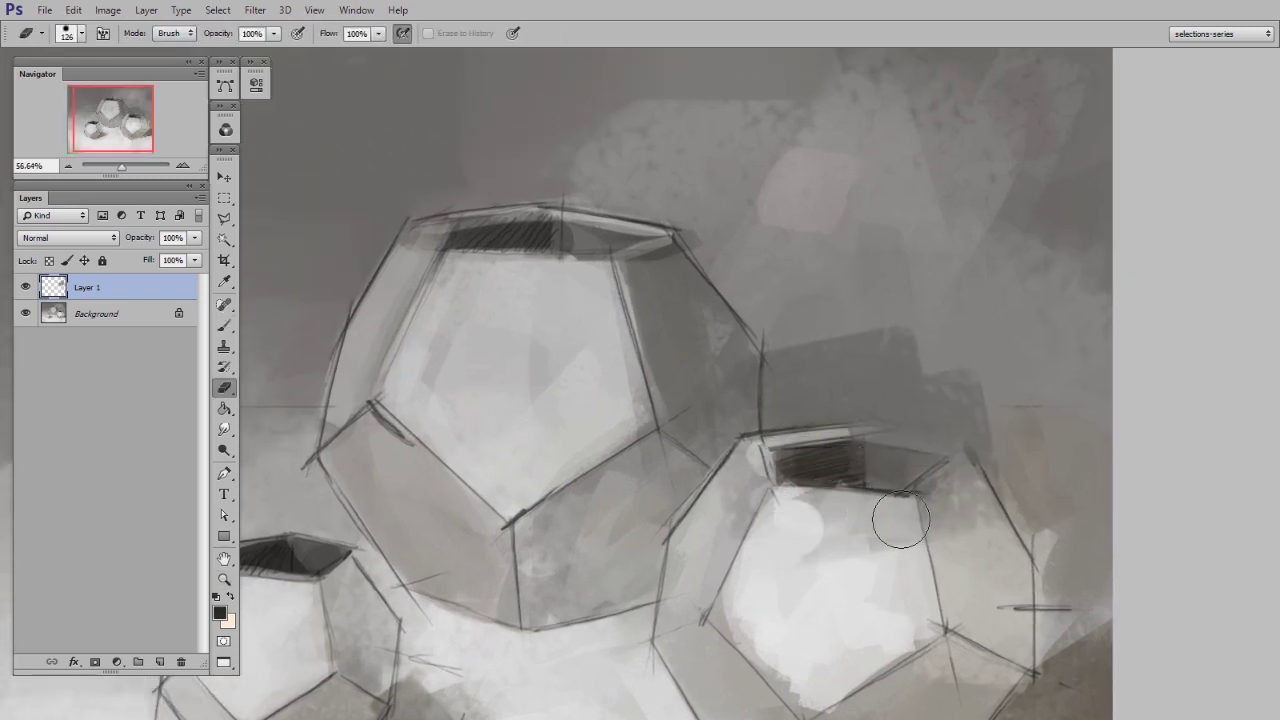
pyautogui.moveTo(876, 516); pyautogui.dragTo(750, 506)
pyautogui.moveTo(865, 455)
pyautogui.mouseDown()
pyautogui.moveTo(898, 531)
pyautogui.moveTo(991, 526)
pyautogui.mouseUp()
pyautogui.click(974, 516)
pyautogui.press('z')
pyautogui.press('e')
pyautogui.moveTo(818, 497); pyautogui.dragTo(758, 500)
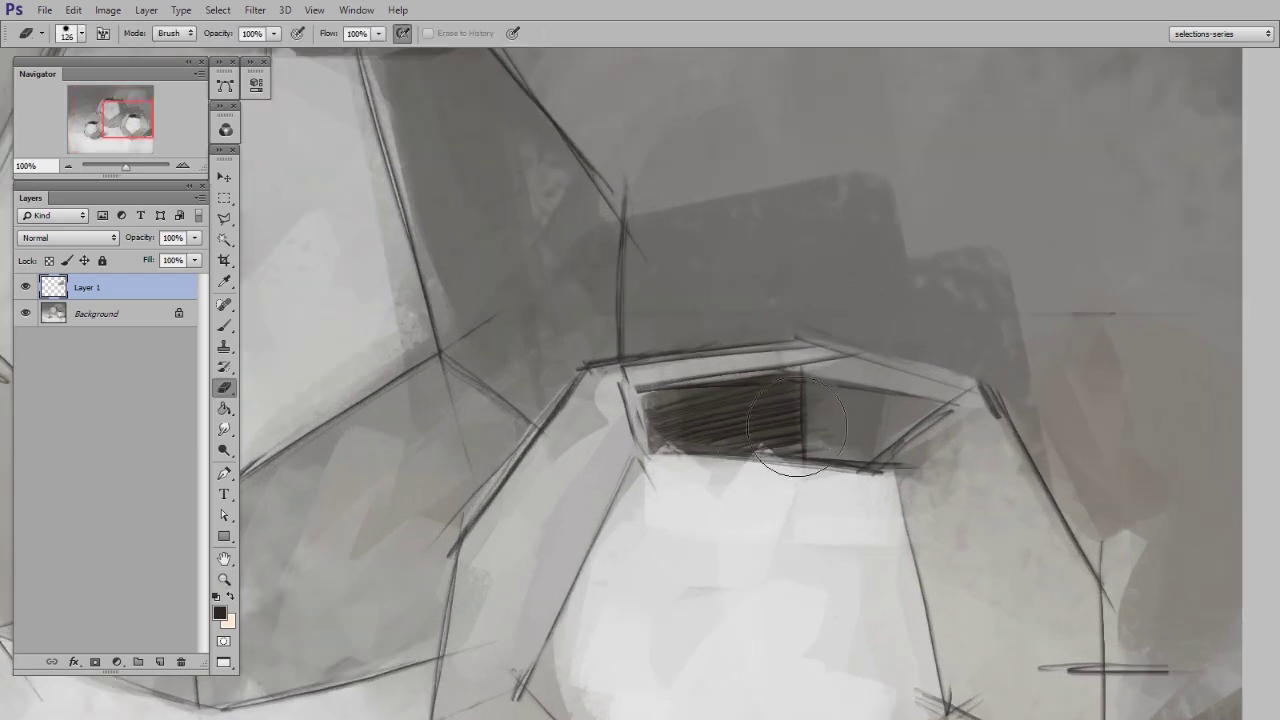
# Step: Add another new layer for further brushwork over the sketched vases and bring up the brush options
pyautogui.hotkey('ctrl', 'shift', 'alt', 'n')
pyautogui.press('b')
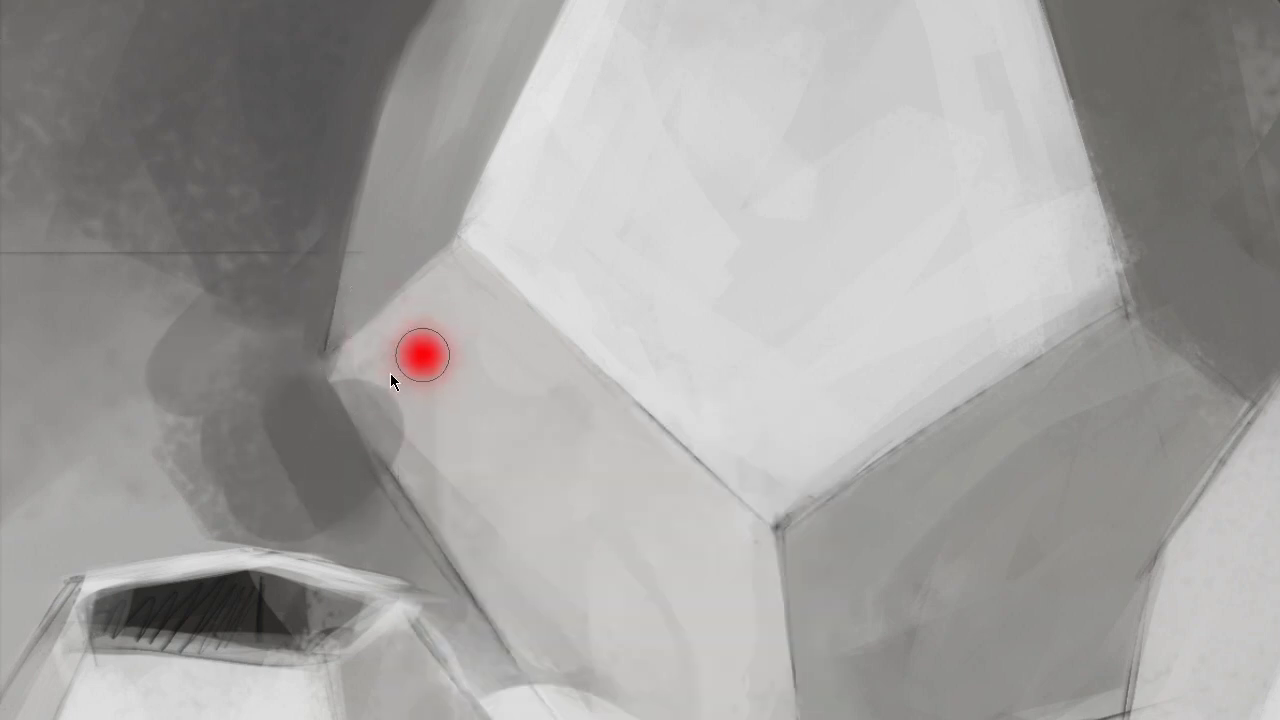
pyautogui.rightClick(516, 440)
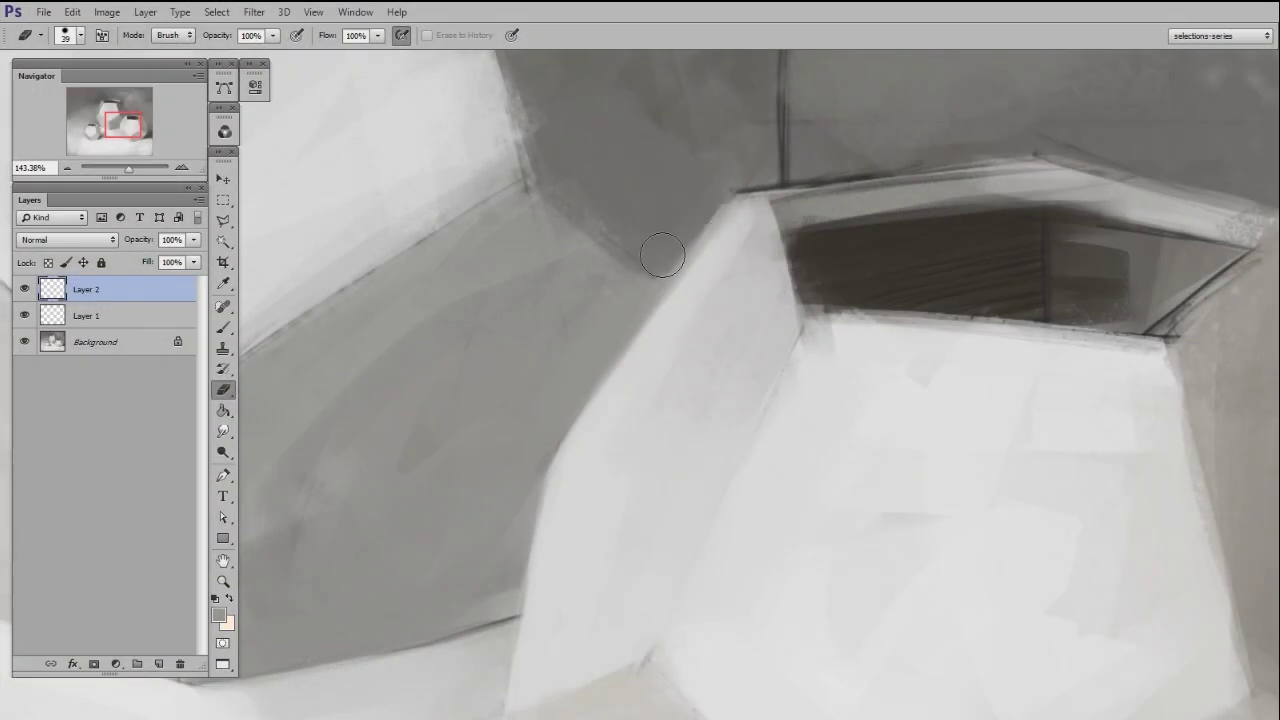
# Step: Repaint the right vase's upper-left edge and the left edge of its dark opening with sampled tones, finishing with a new layer
pyautogui.press('b')
pyautogui.moveTo(667, 280)
pyautogui.mouseDown()
pyautogui.moveTo(737, 175)
pyautogui.moveTo(679, 247)
pyautogui.moveTo(773, 132)
pyautogui.mouseUp()
pyautogui.keyDown('alt'); pyautogui.click(710, 264); pyautogui.keyUp('alt')
pyautogui.moveTo(663, 320); pyautogui.dragTo(761, 163)
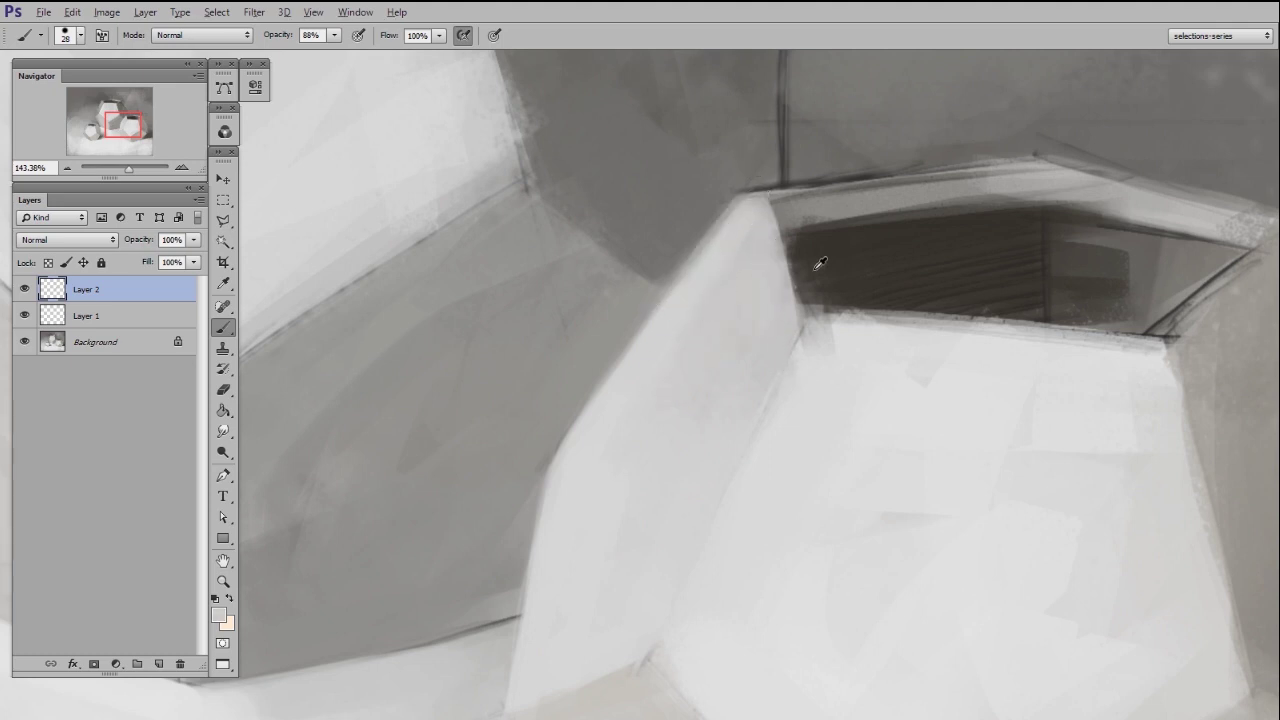
pyautogui.moveTo(773, 212); pyautogui.dragTo(802, 308)
pyautogui.keyDown('alt'); pyautogui.click(781, 314); pyautogui.keyUp('alt')
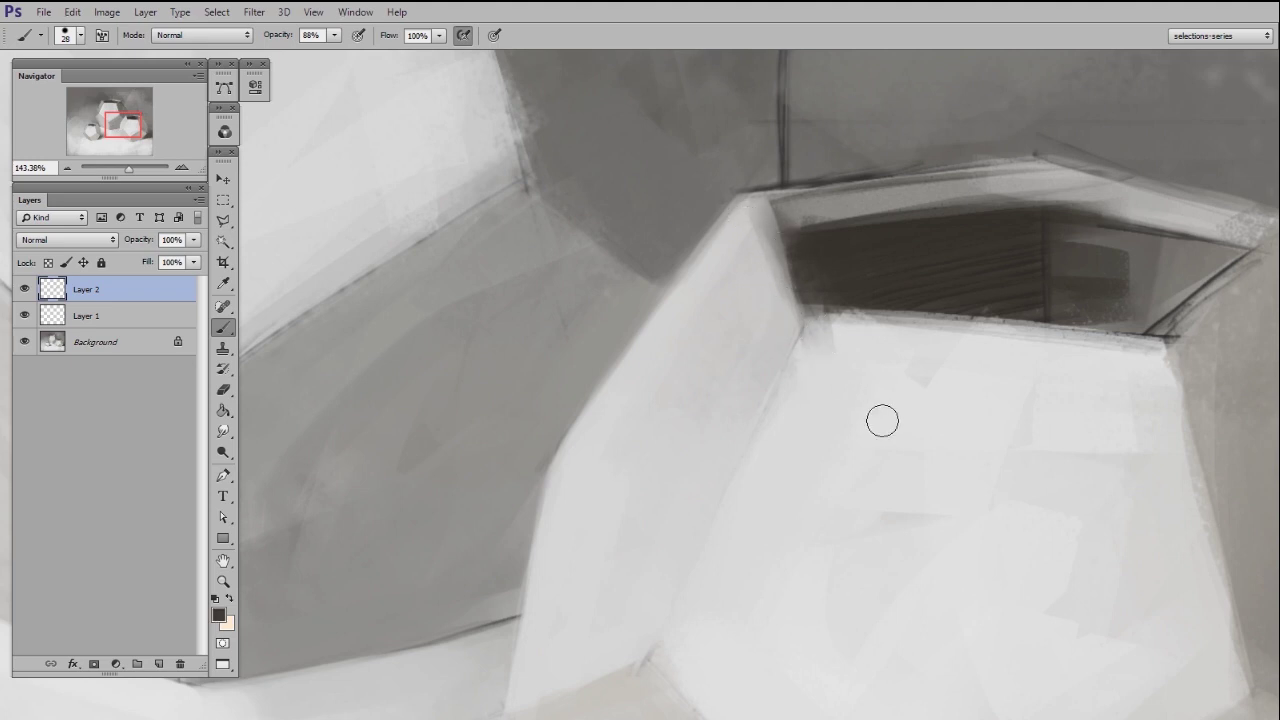
pyautogui.hotkey('ctrl', 'shift', 'alt', 'n')
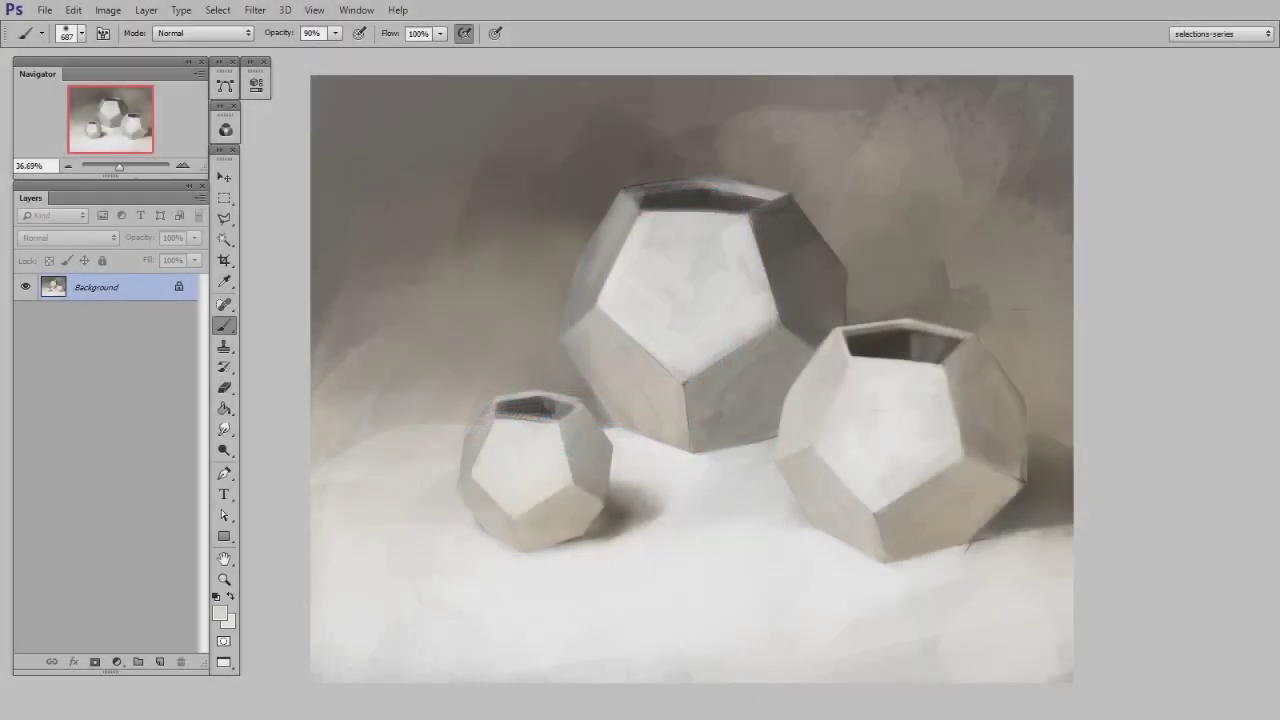
# Step: On a new layer, paint the tabletop below the right vase and the edge of its cast shadow with sampled tones
pyautogui.hotkey('ctrl', 'shift', 'alt', 'n')
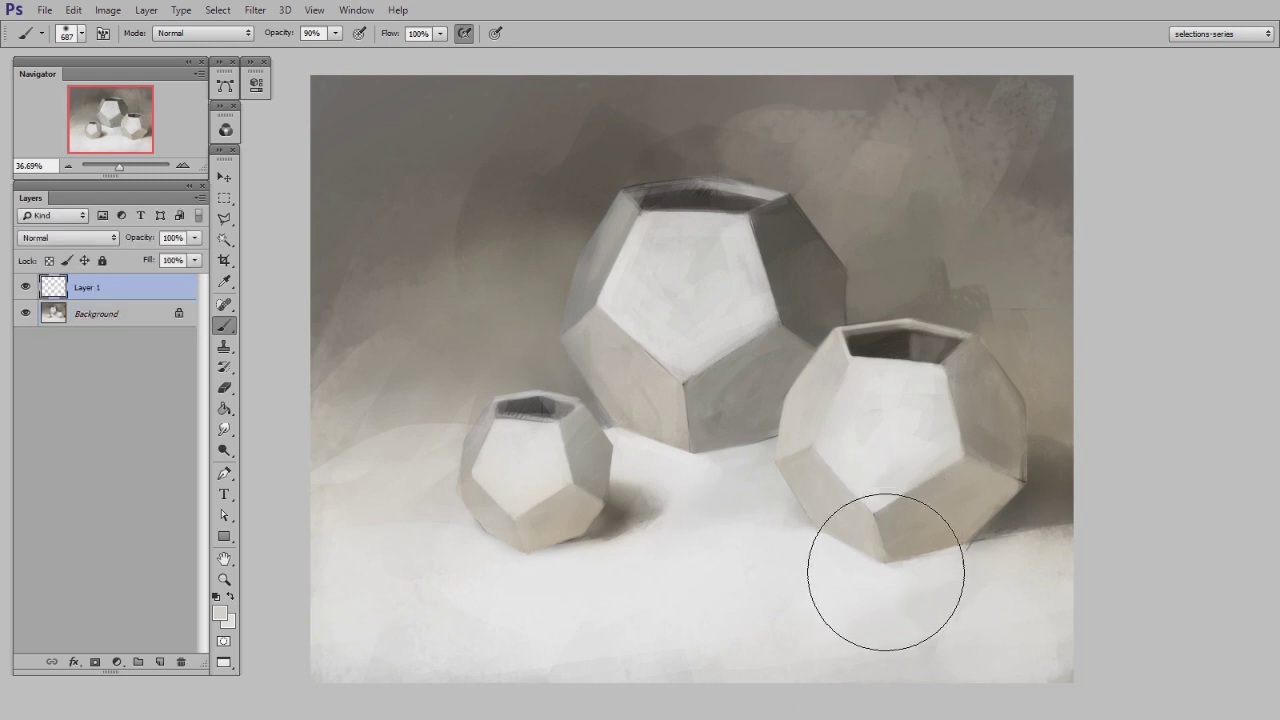
pyautogui.moveTo(915, 578); pyautogui.dragTo(860, 592)
pyautogui.keyDown('alt'); pyautogui.click(943, 581); pyautogui.keyUp('alt')
pyautogui.moveTo(943, 581)
pyautogui.mouseDown()
pyautogui.moveTo(1077, 560)
pyautogui.moveTo(1078, 547)
pyautogui.mouseUp()
pyautogui.keyDown('alt'); pyautogui.click(1066, 511); pyautogui.keyUp('alt')
pyautogui.moveTo(1048, 505); pyautogui.dragTo(1030, 517)
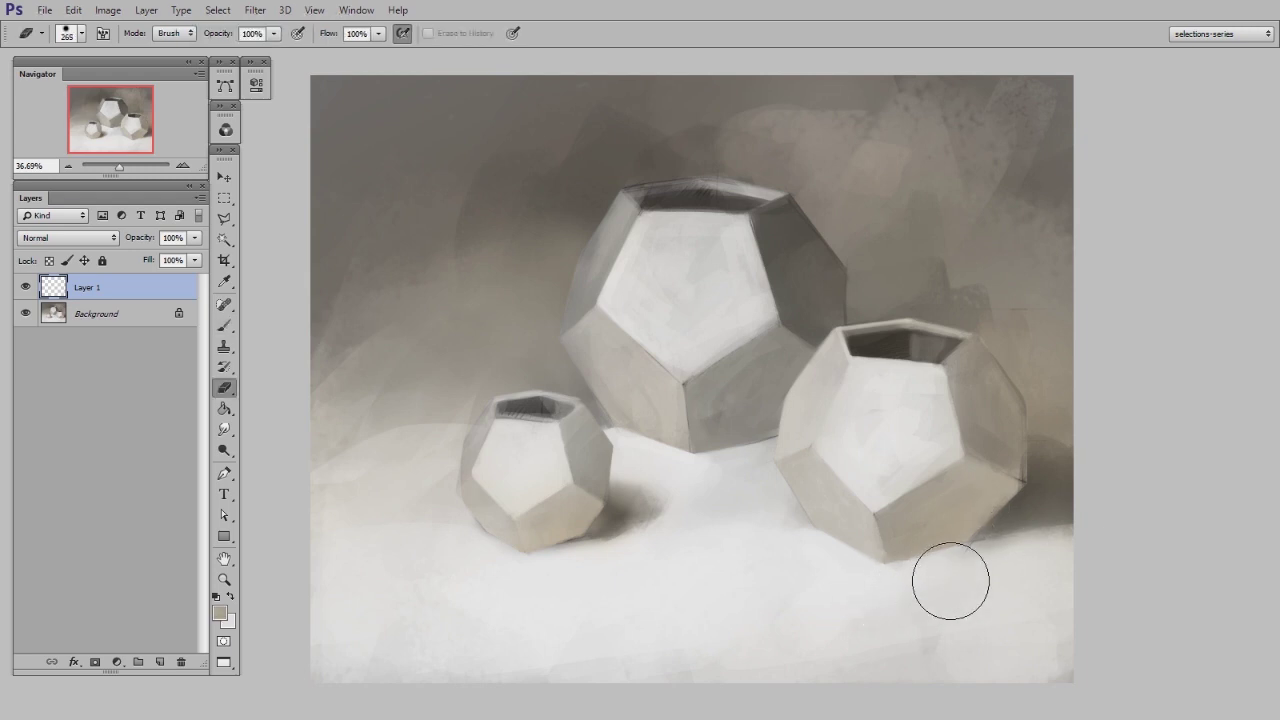
# Step: On another new layer, brush soft sampled tones over the large vase and the background beside it with a large brush
pyautogui.hotkey('ctrl', 'shift', 'alt', 'n')
pyautogui.moveTo(681, 328); pyautogui.dragTo(758, 336)
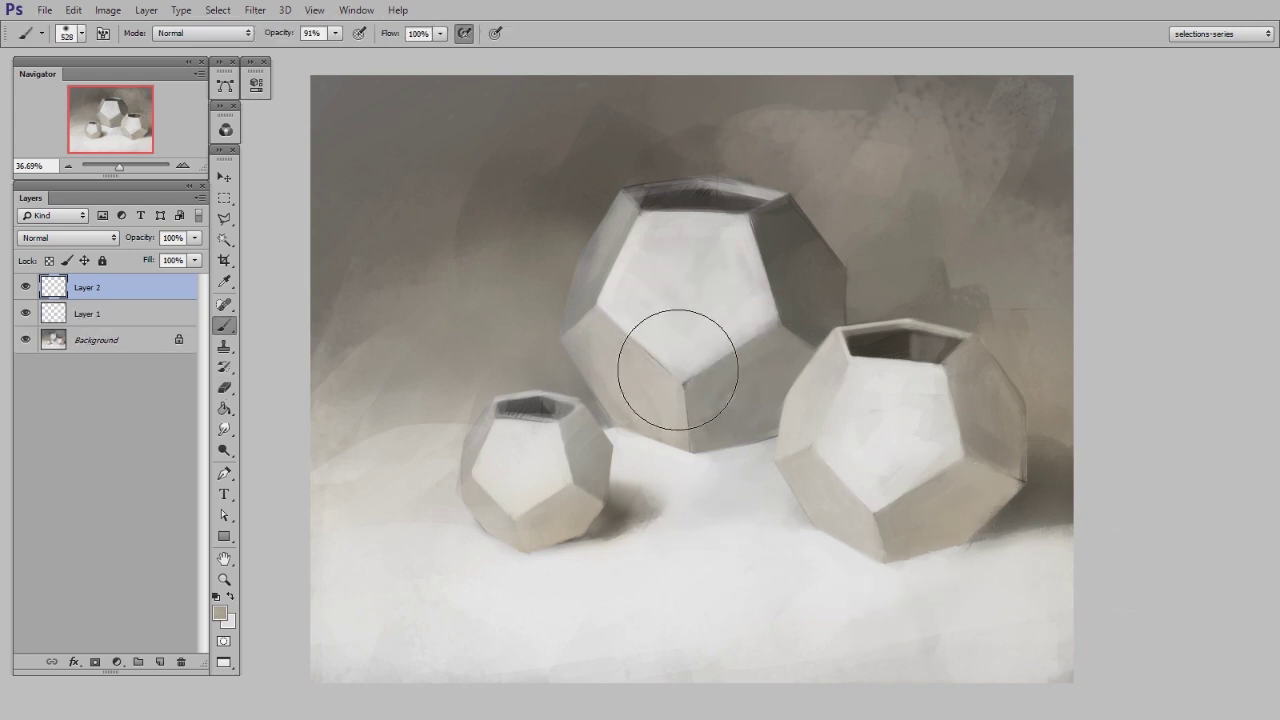
pyautogui.moveTo(520, 243); pyautogui.dragTo(597, 246)
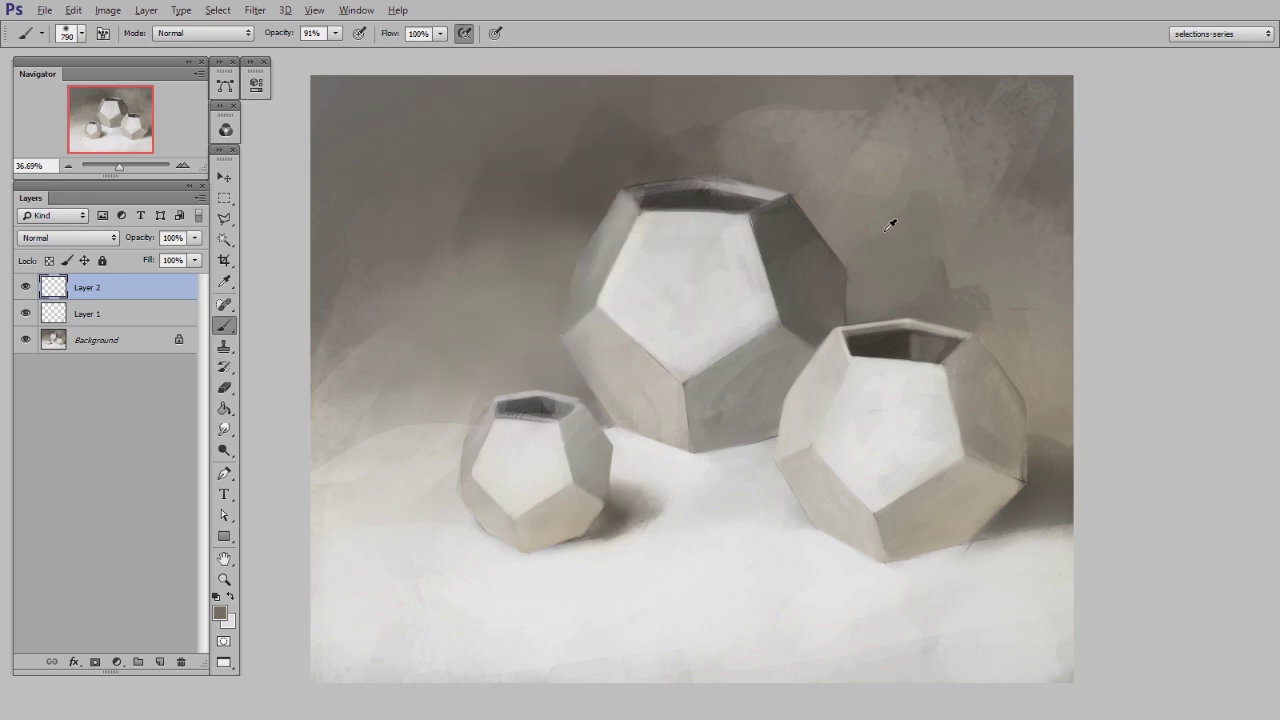
pyautogui.keyDown('alt'); pyautogui.click(715, 543); pyautogui.keyUp('alt')
pyautogui.moveTo(760, 451); pyautogui.dragTo(795, 405)
# Step: Add another layer and brush a soft light glow over the tabletop and the right side of the large vase
pyautogui.press('z')
pyautogui.moveTo(910, 337); pyautogui.dragTo(905, 343)
pyautogui.moveTo(909, 347); pyautogui.dragTo(889, 380)
pyautogui.hotkey('ctrl', 'shift', 'alt', 'n')
pyautogui.moveTo(673, 487); pyautogui.dragTo(681, 484)
pyautogui.moveTo(815, 240); pyautogui.dragTo(914, 333)
# Step: Erase the excess glow from the large vase's dark right facets and from the right vase's opening and side
pyautogui.press('e')
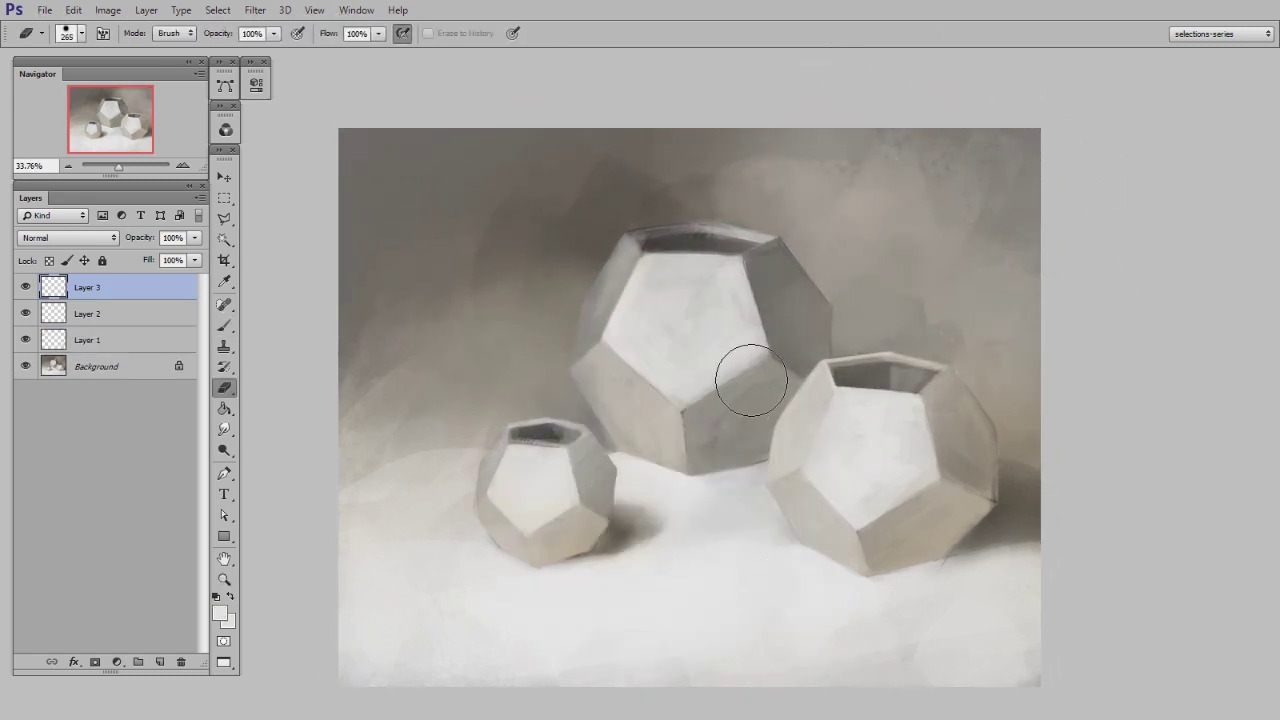
pyautogui.rightClick(749, 380)
pyautogui.click(723, 420)
pyautogui.moveTo(734, 360)
pyautogui.mouseDown()
pyautogui.moveTo(766, 302)
pyautogui.moveTo(770, 362)
pyautogui.moveTo(762, 278)
pyautogui.mouseUp()
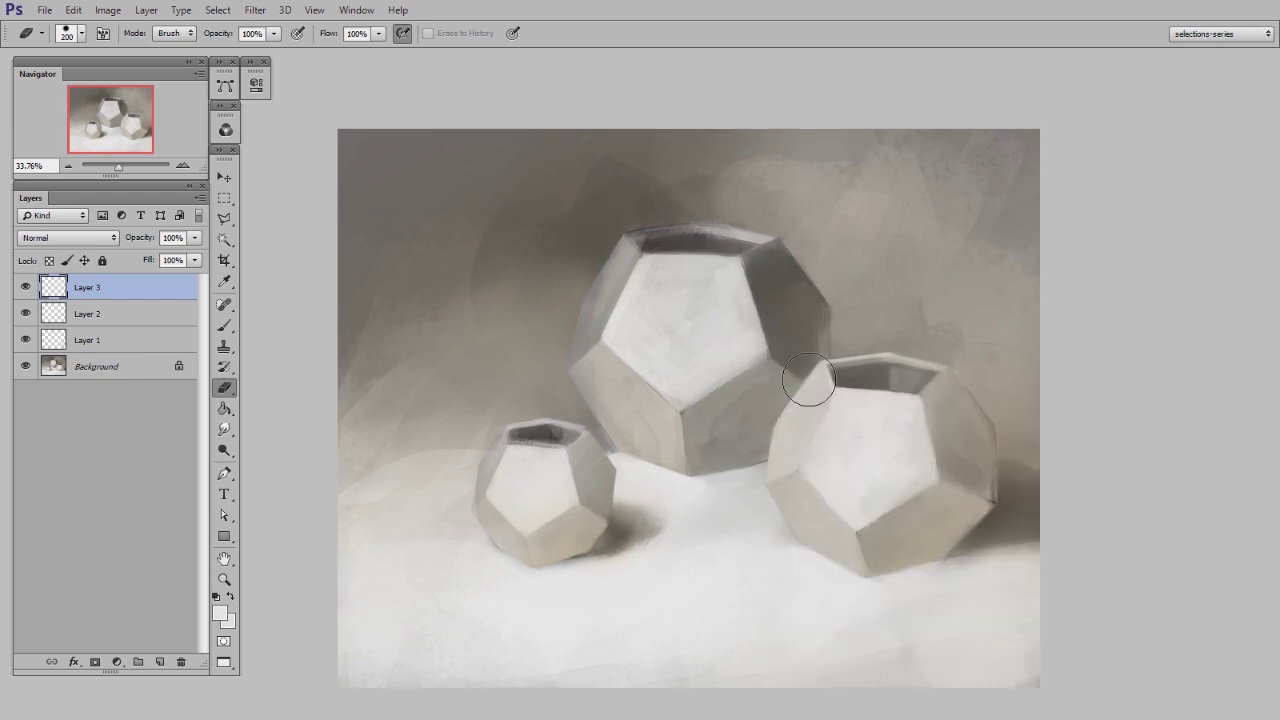
pyautogui.moveTo(850, 388)
pyautogui.mouseDown()
pyautogui.moveTo(857, 406)
pyautogui.moveTo(895, 387)
pyautogui.mouseUp()
pyautogui.moveTo(971, 434)
pyautogui.mouseDown()
pyautogui.moveTo(1006, 446)
pyautogui.moveTo(997, 363)
pyautogui.mouseUp()
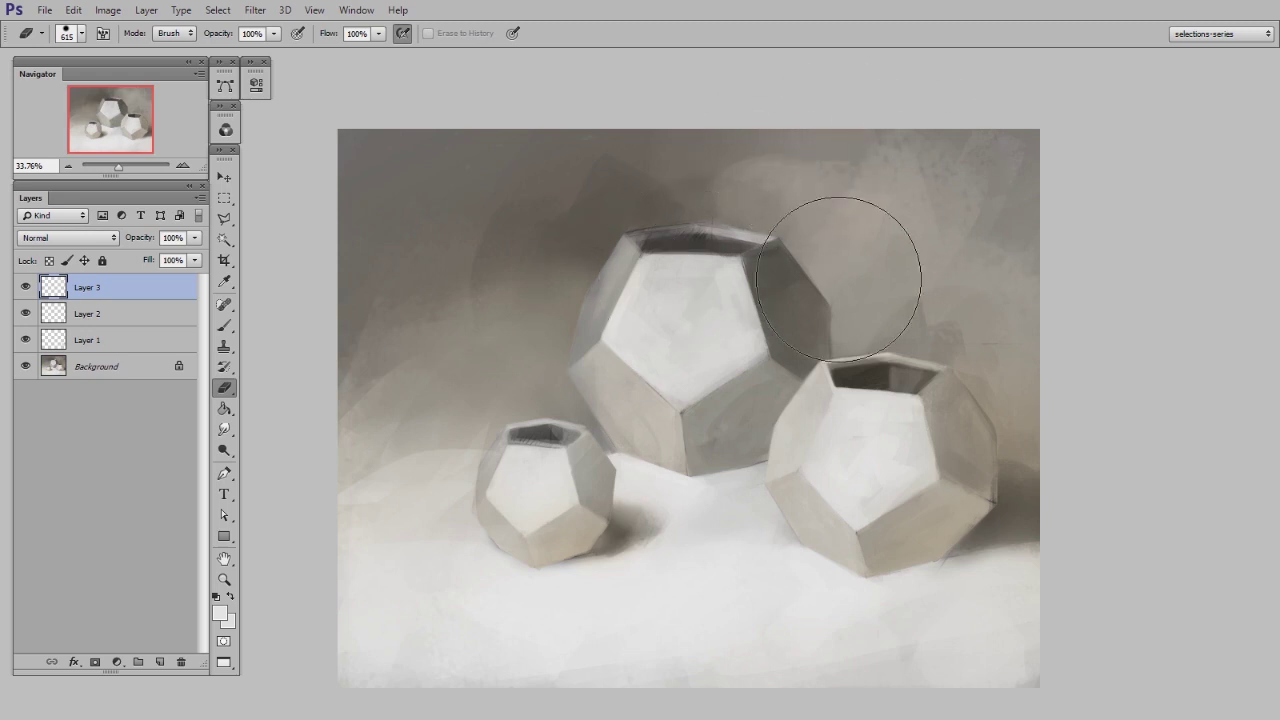
# Step: Soften the background around the large vase on a new layer and erase the overlap on the vase
pyautogui.hotkey('ctrl', 'shift', 'alt', 'n')
pyautogui.press('b')
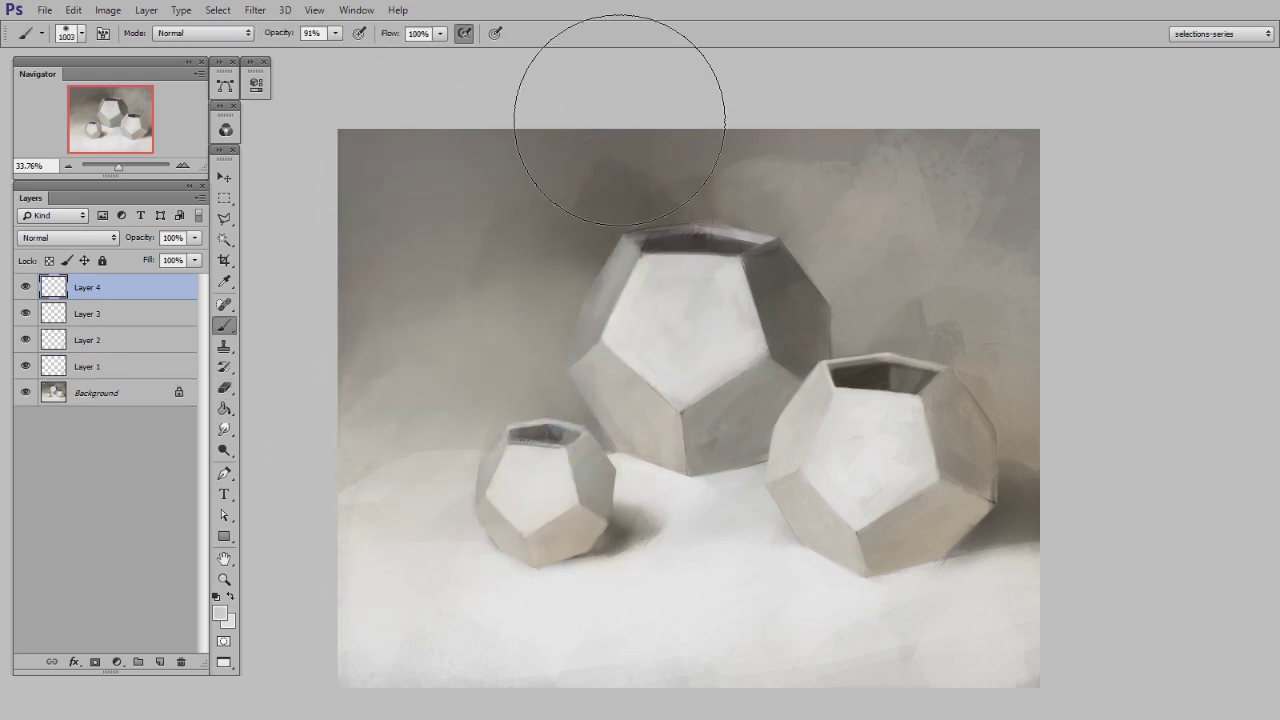
pyautogui.press('e')
pyautogui.moveTo(694, 309)
pyautogui.mouseDown()
pyautogui.moveTo(651, 323)
pyautogui.moveTo(717, 274)
pyautogui.moveTo(668, 276)
pyautogui.mouseUp()
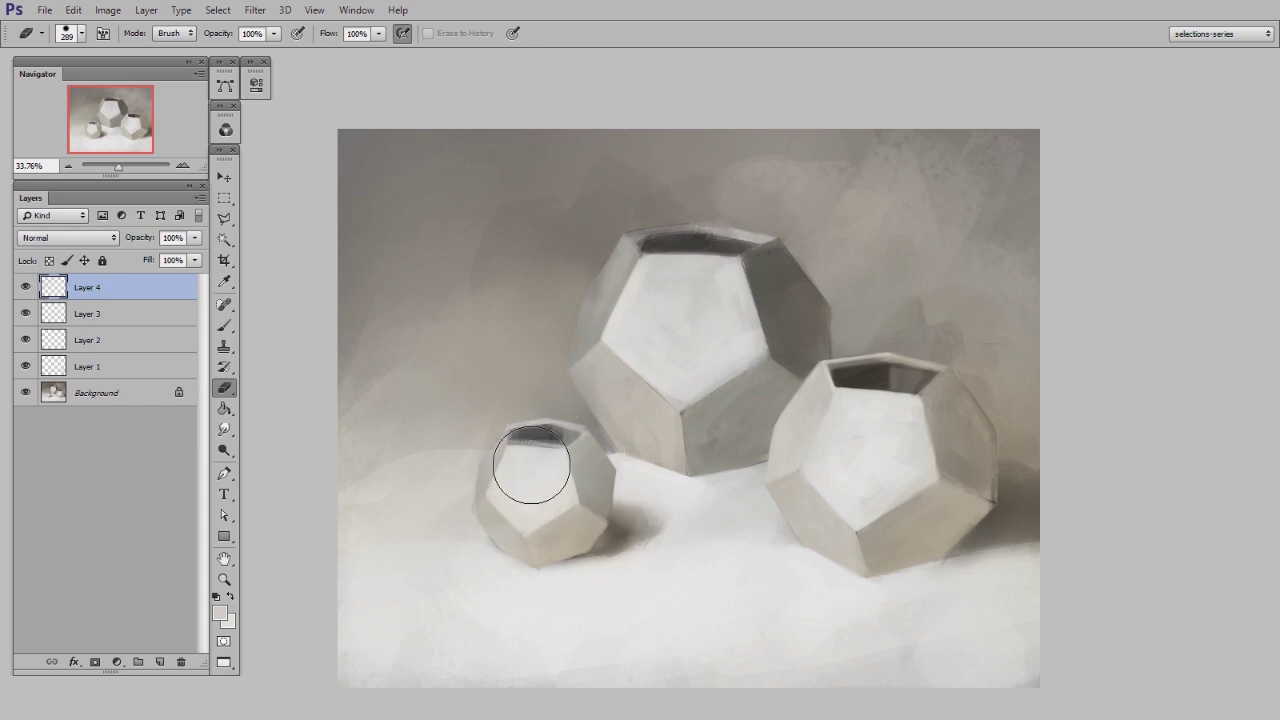
pyautogui.press('Delete')
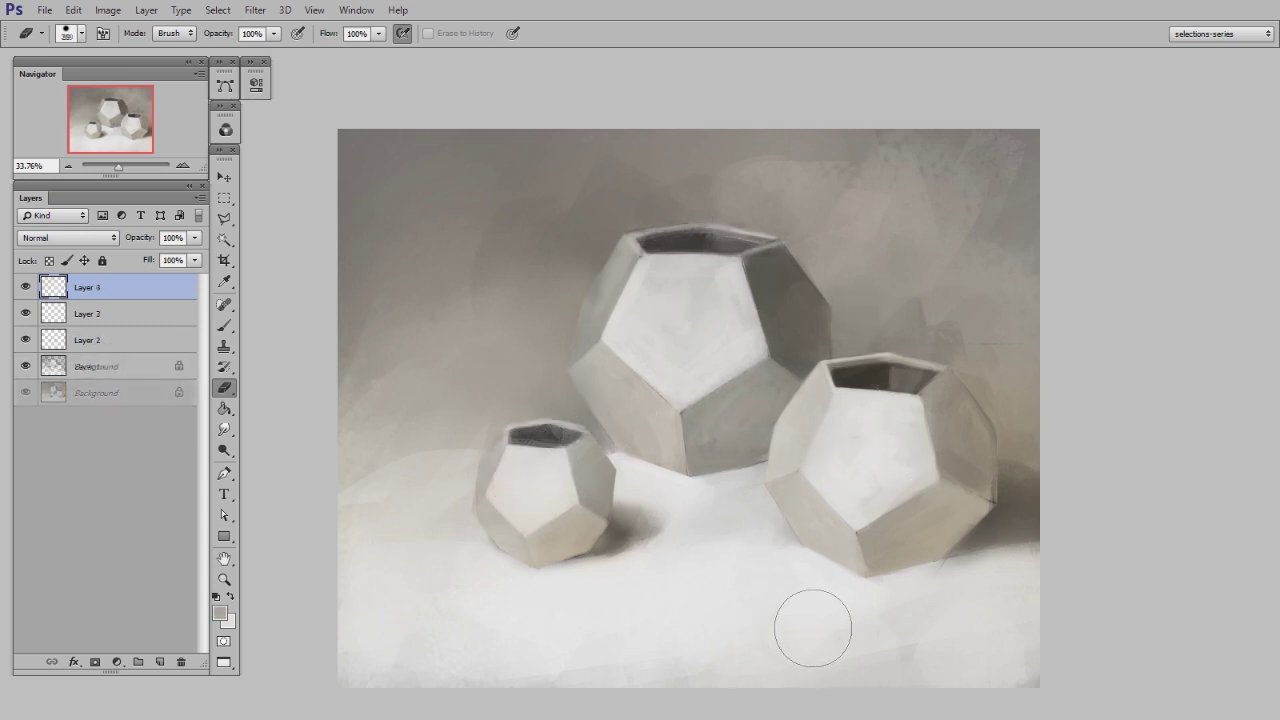
# Step: Paint thin dark contact shadows under the large and right vases with a flat 44 px brush, cleaning them with the eraser
pyautogui.press('b')
pyautogui.keyDown('alt'); pyautogui.click(811, 307); pyautogui.keyUp('alt')
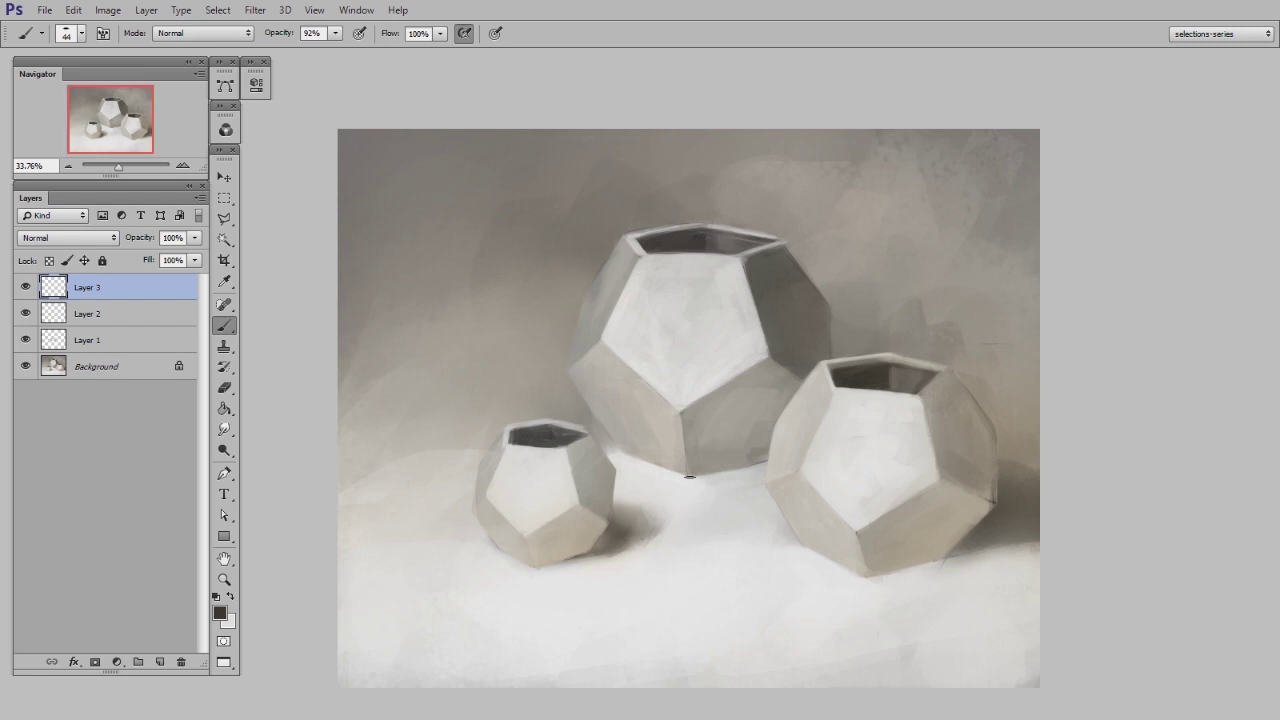
pyautogui.press('e')
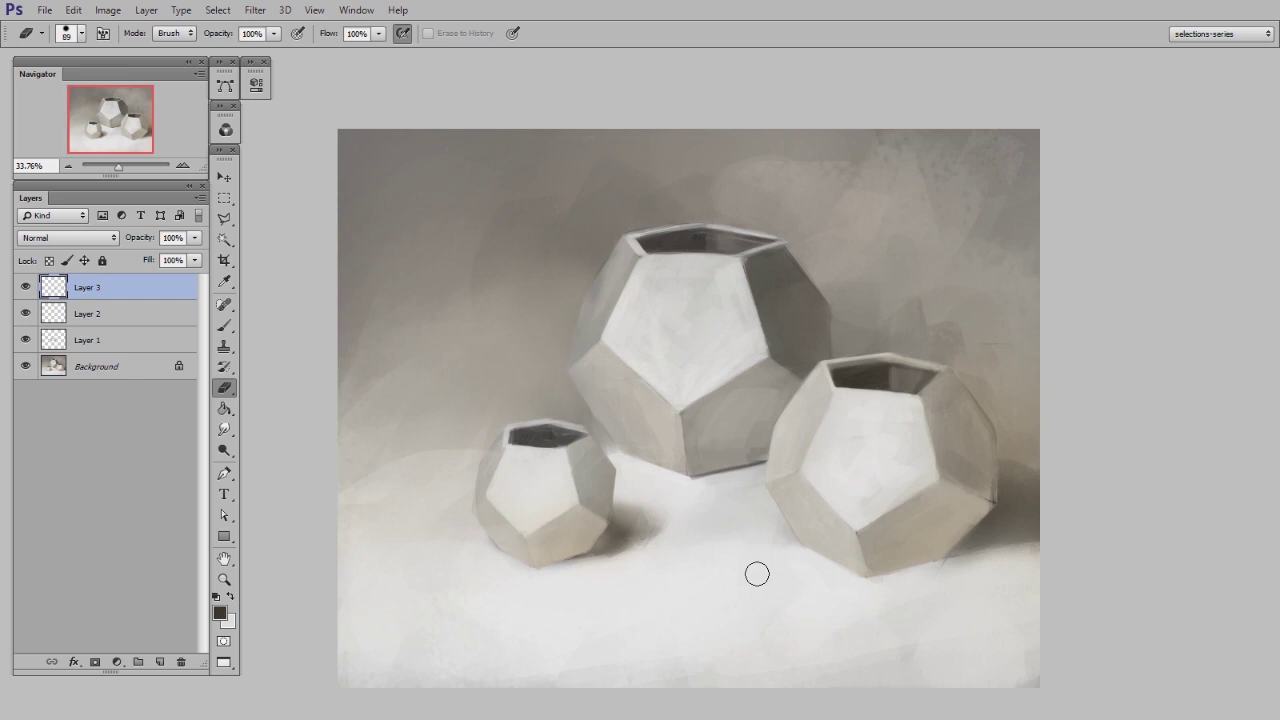
pyautogui.press('b')
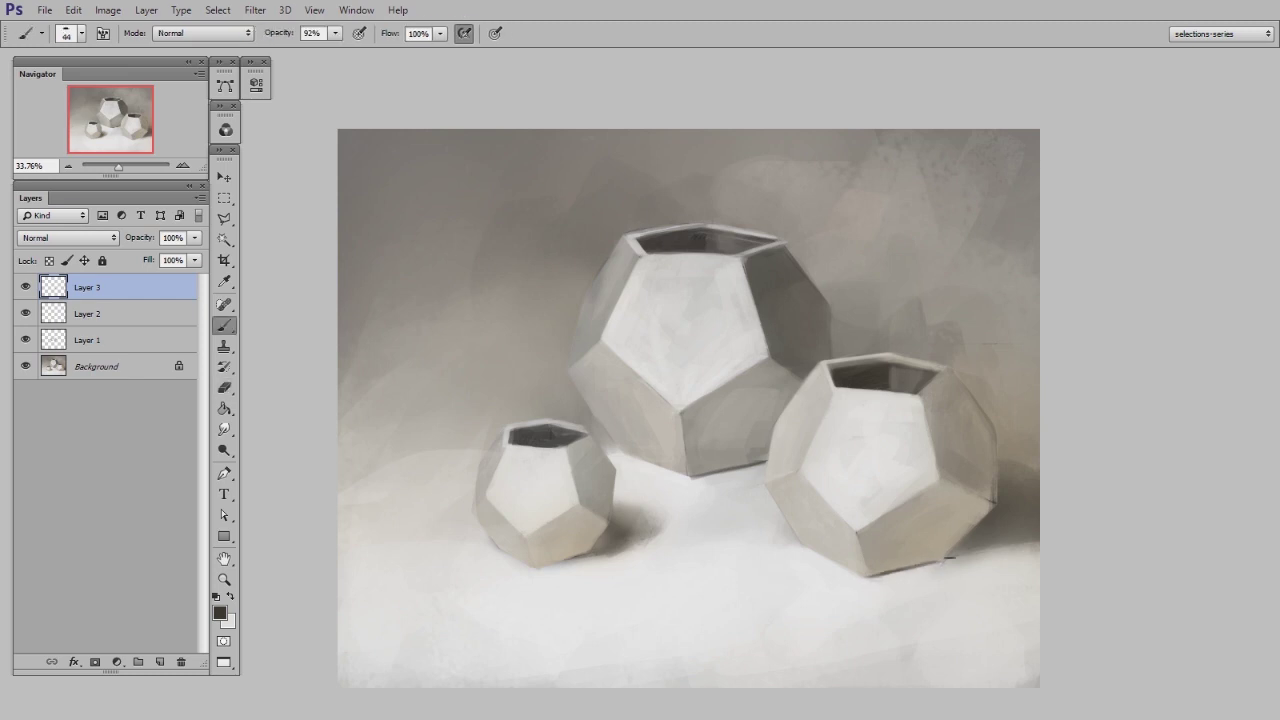
pyautogui.press('e')
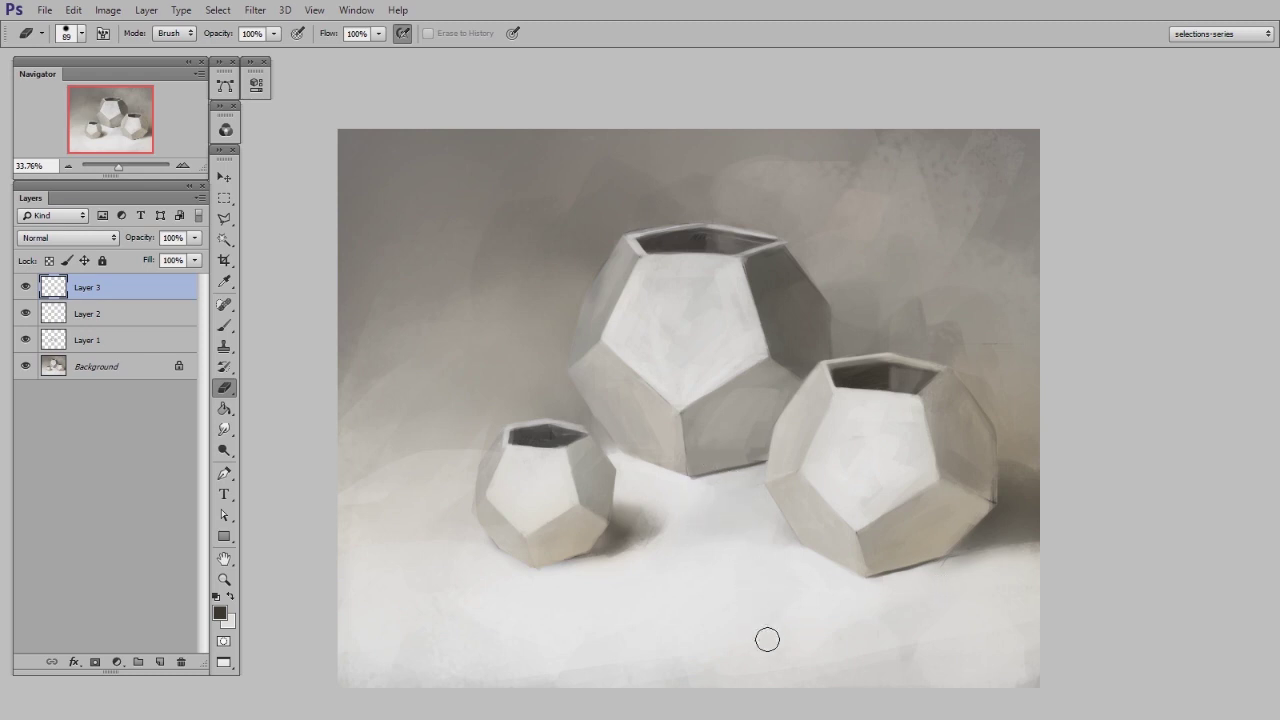
# Step: Switch from the flat brush to a small 6 px brush for detail work near the right vase's base
pyautogui.press('b')
pyautogui.rightClick(1115, 627)
pyautogui.click(1092, 682)
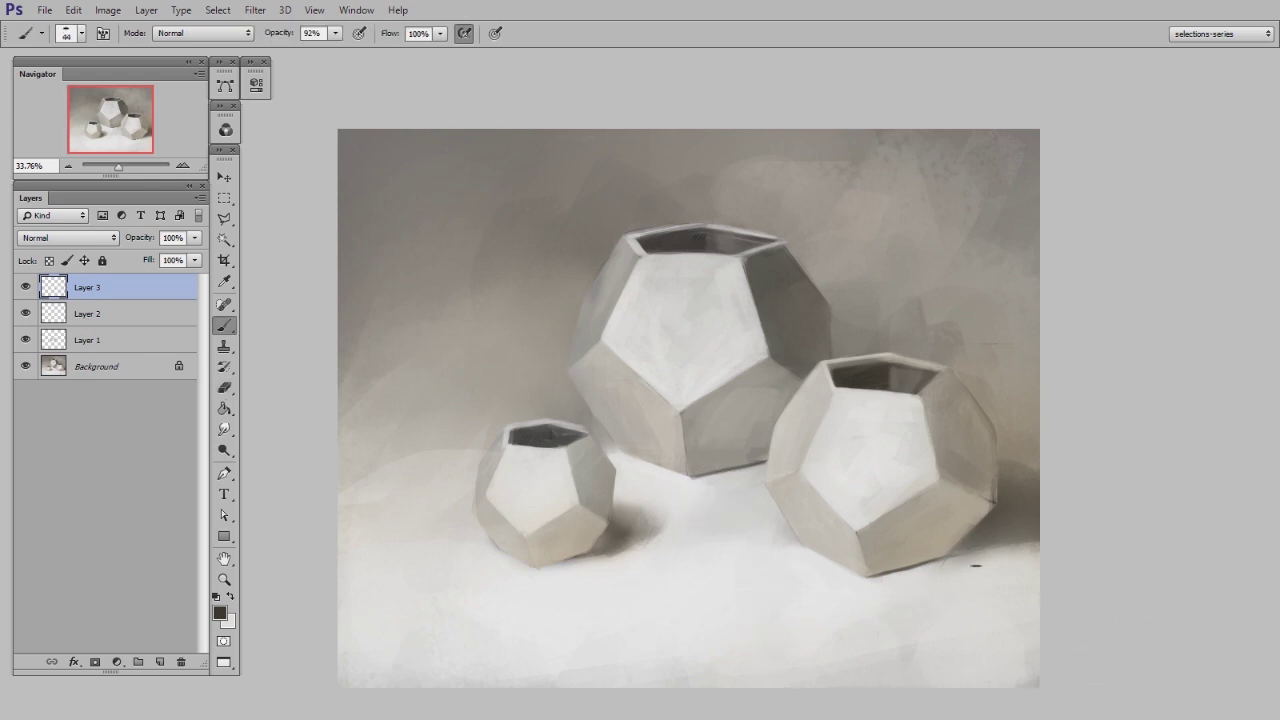
pyautogui.rightClick(976, 567)
pyautogui.click(950, 662)
pyautogui.click(847, 601)
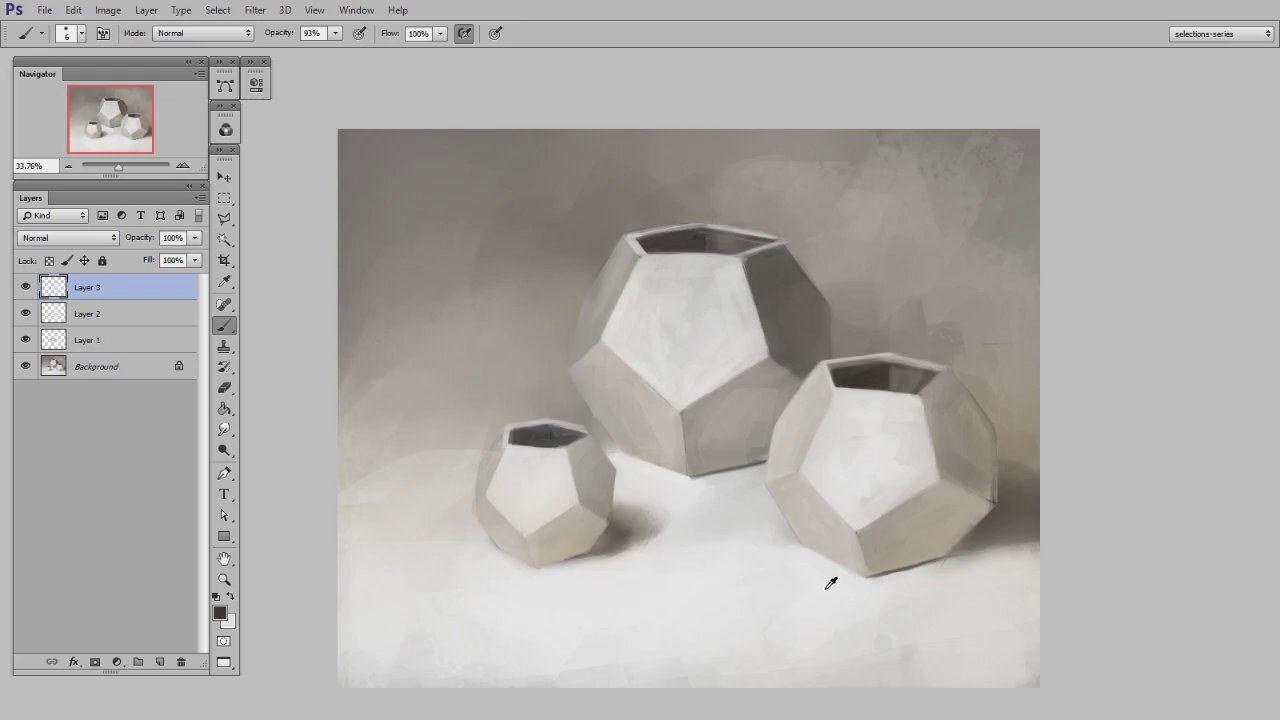